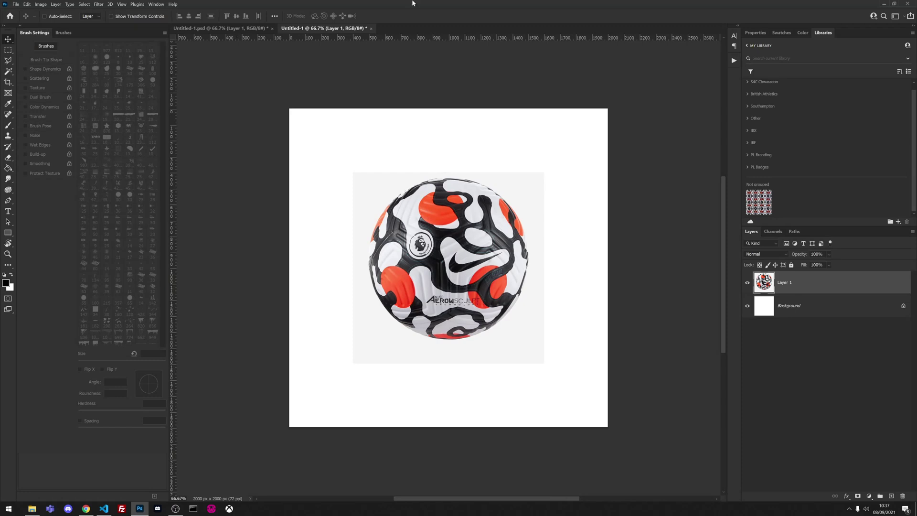
# Step: Generate a kaleidoscope pattern from the football image, then enlarge and reposition its preview window
pyautogui.click(900, 222)
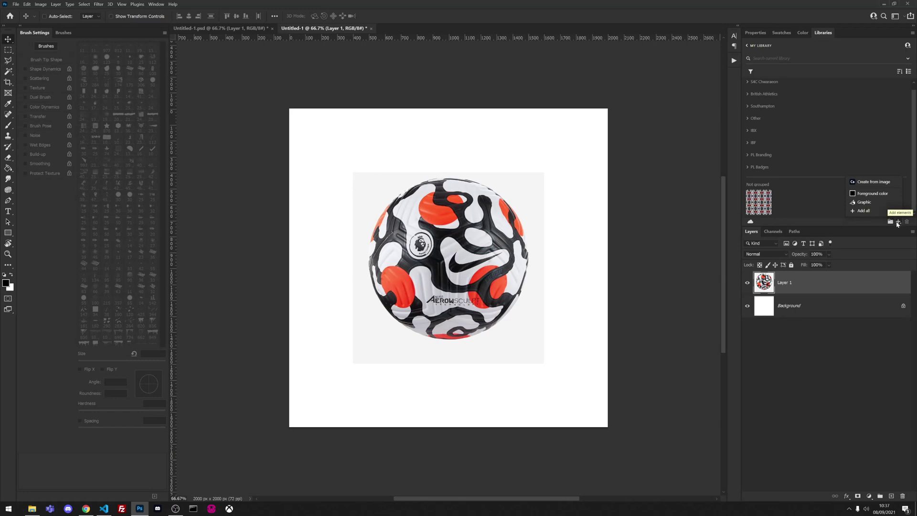
pyautogui.click(888, 184)
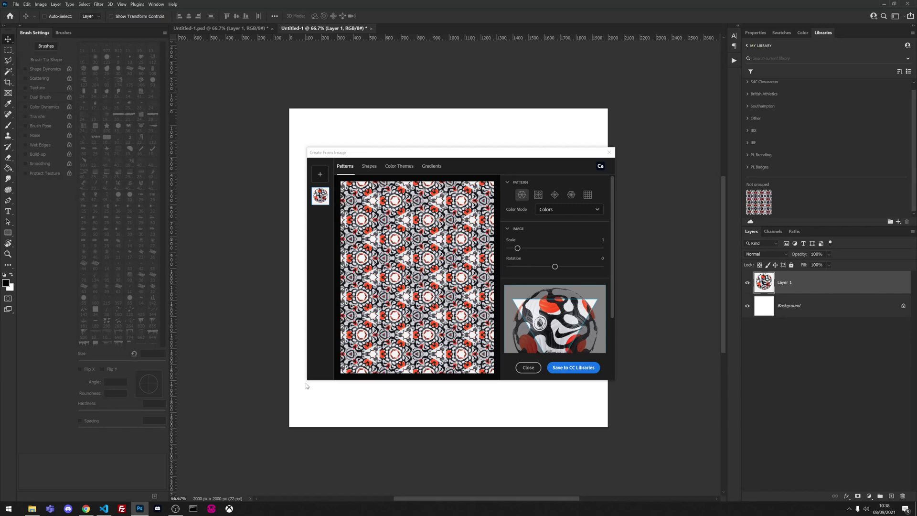
pyautogui.moveTo(308, 380); pyautogui.dragTo(133, 478)
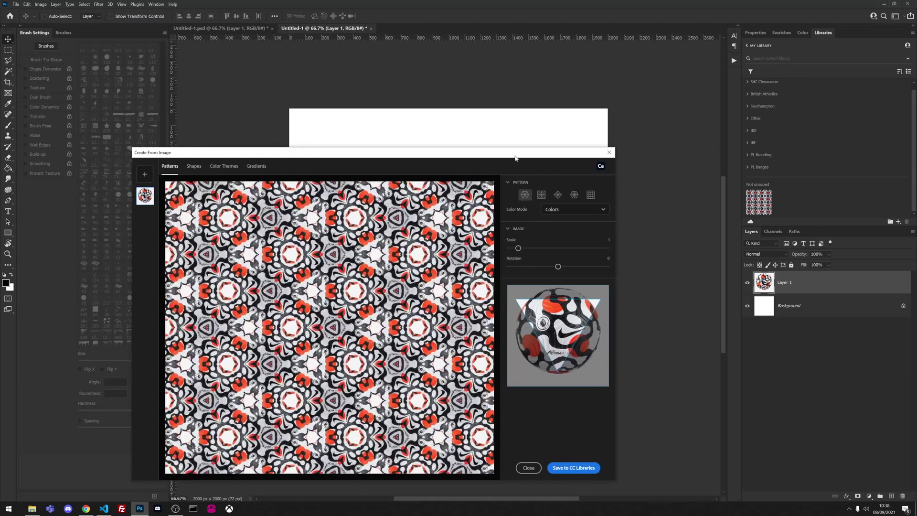
pyautogui.moveTo(521, 153); pyautogui.dragTo(602, 105)
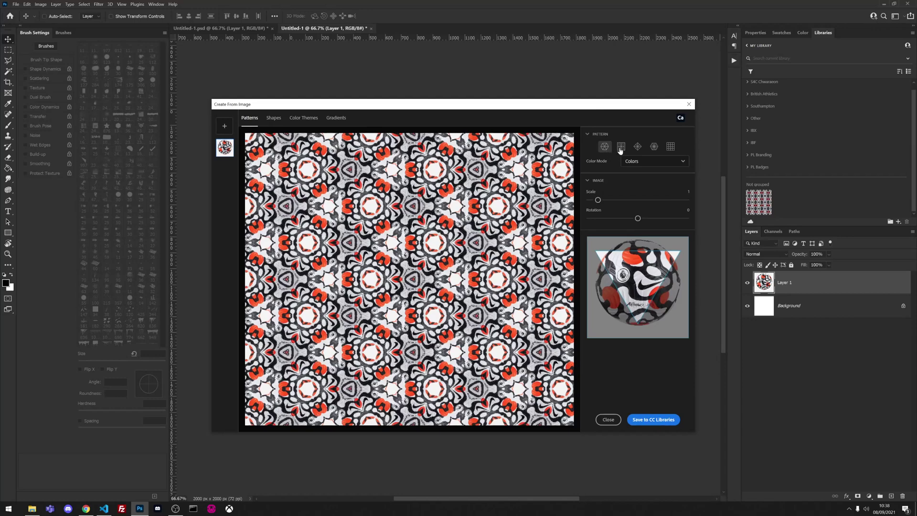
# Step: Compare the square grid and other pattern types, then settle on the hexagonal kaleidoscope
pyautogui.click(671, 147)
pyautogui.click(638, 146)
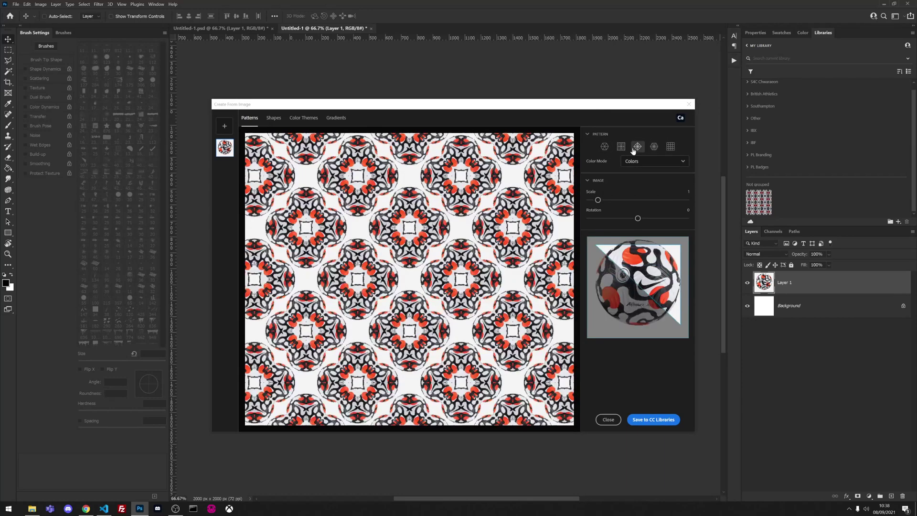
pyautogui.click(606, 147)
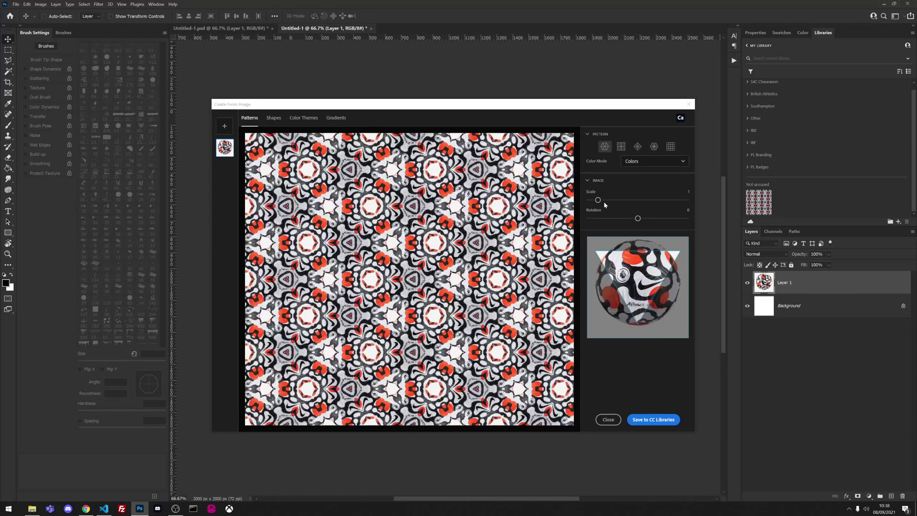
# Step: Set the pattern scale to about 2.1 and move the crop to sample another part of the ball
pyautogui.moveTo(596, 200)
pyautogui.mouseDown()
pyautogui.moveTo(613, 200)
pyautogui.moveTo(610, 219)
pyautogui.mouseUp()
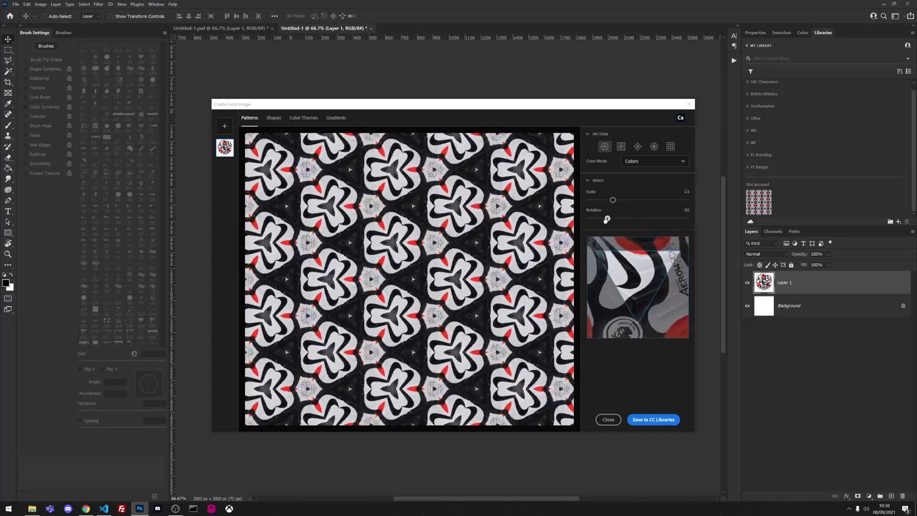
pyautogui.moveTo(629, 280)
pyautogui.mouseDown()
pyautogui.moveTo(650, 305)
pyautogui.moveTo(635, 235)
pyautogui.mouseUp()
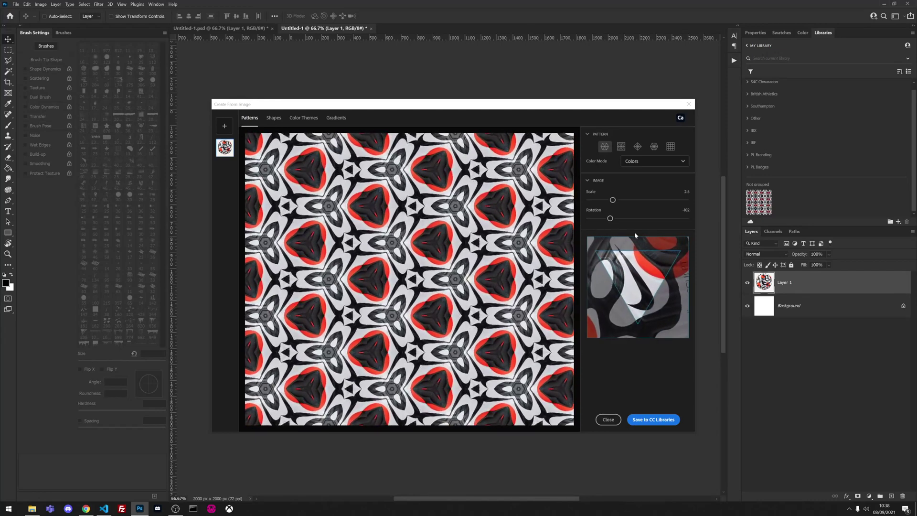
pyautogui.click(611, 218)
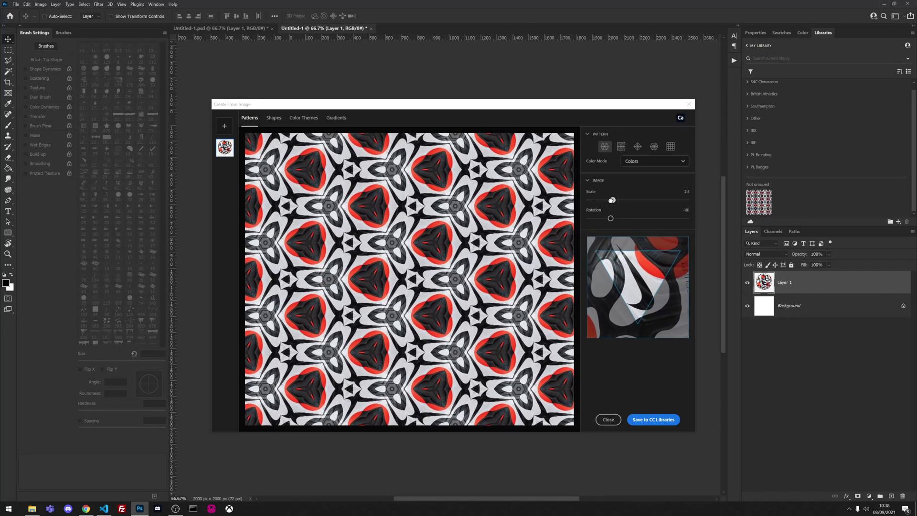
pyautogui.moveTo(611, 200); pyautogui.dragTo(629, 217)
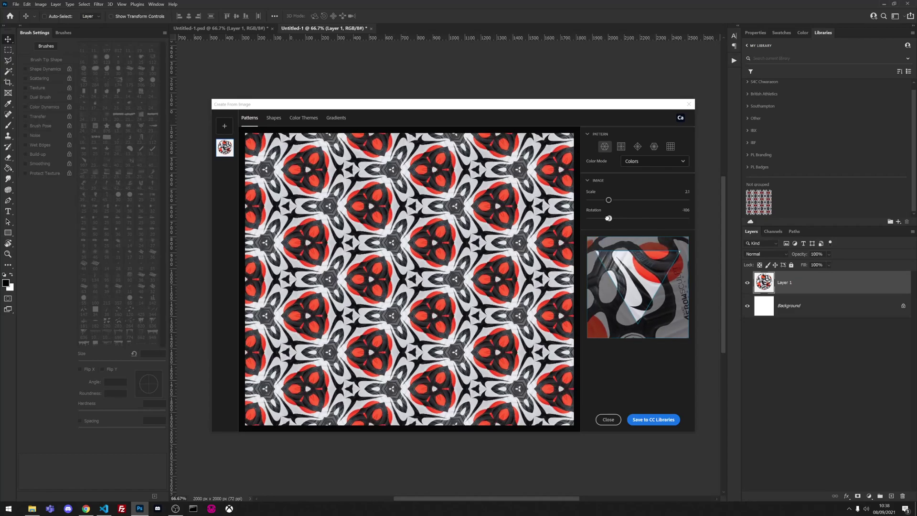
pyautogui.moveTo(633, 271); pyautogui.dragTo(621, 265)
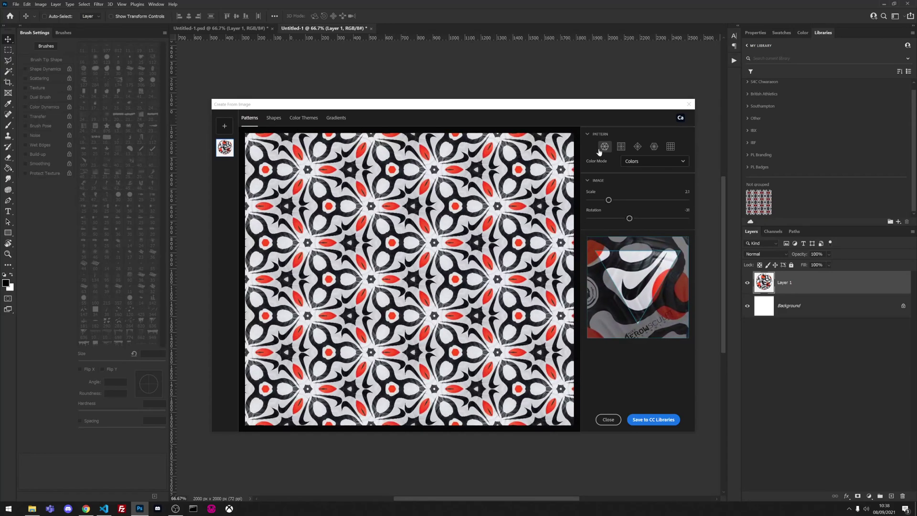
# Step: Switch to the four-fold grid pattern and raise the sampled image scale to 3.4
pyautogui.click(621, 147)
pyautogui.click(637, 146)
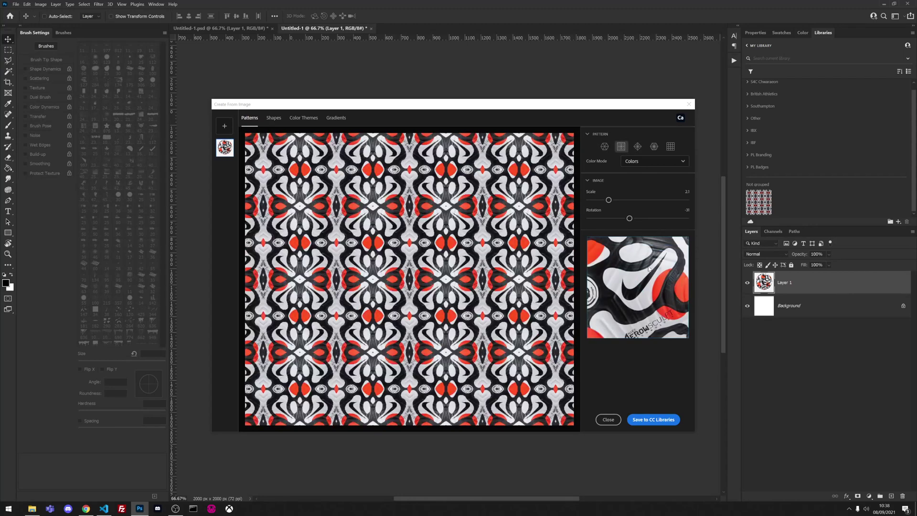
pyautogui.moveTo(608, 200); pyautogui.dragTo(616, 200)
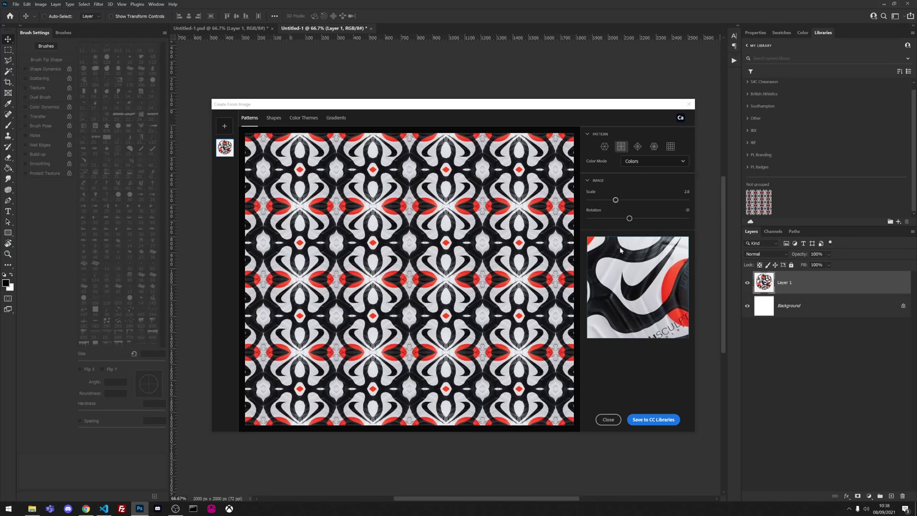
pyautogui.moveTo(619, 299); pyautogui.dragTo(630, 303)
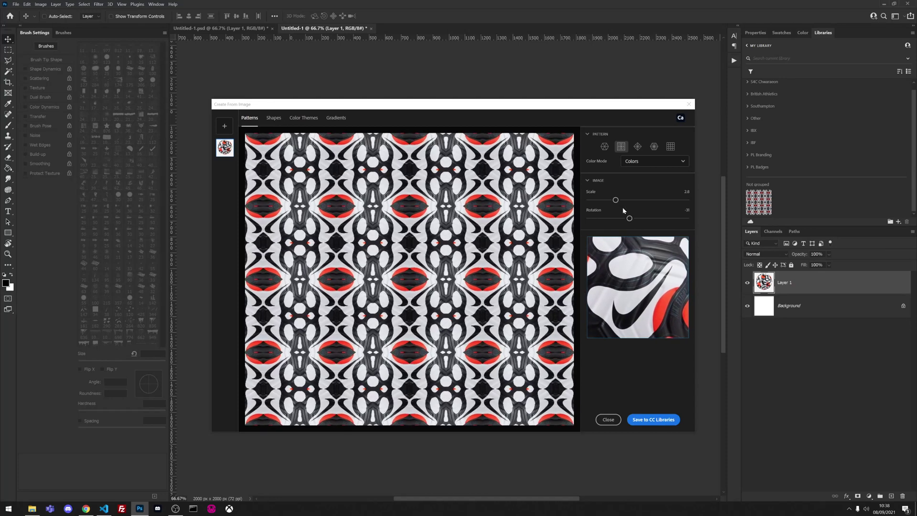
pyautogui.moveTo(616, 200); pyautogui.dragTo(621, 200)
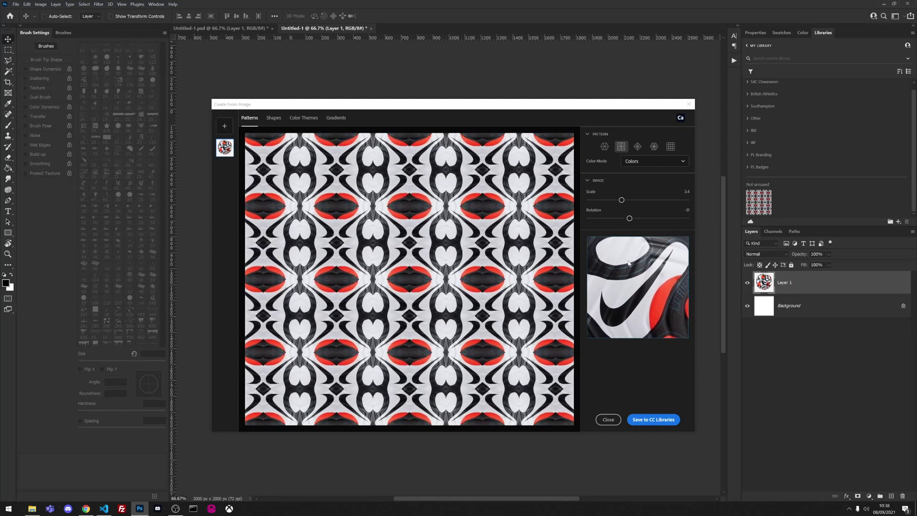
# Step: Set rotation to -29, shift the sampled area of the ball, and save the pattern to CC Libraries
pyautogui.moveTo(628, 264); pyautogui.dragTo(619, 261)
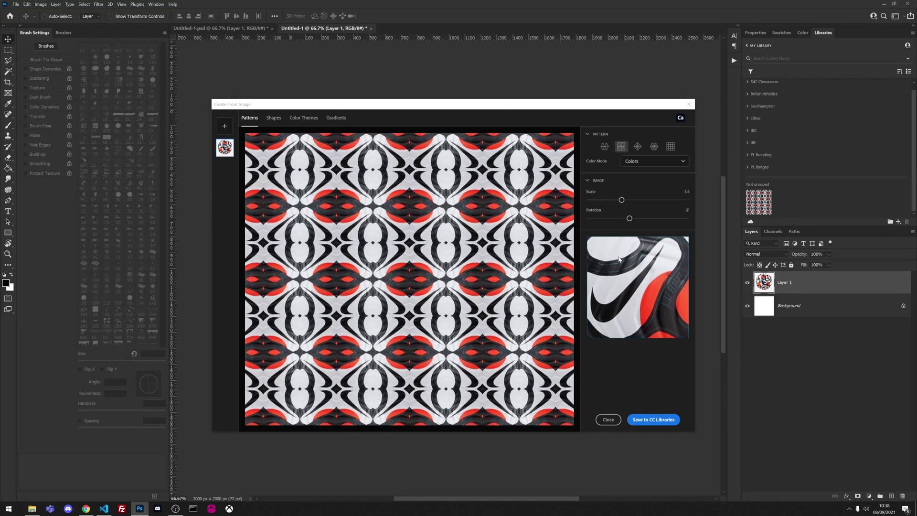
pyautogui.moveTo(630, 218); pyautogui.dragTo(639, 219)
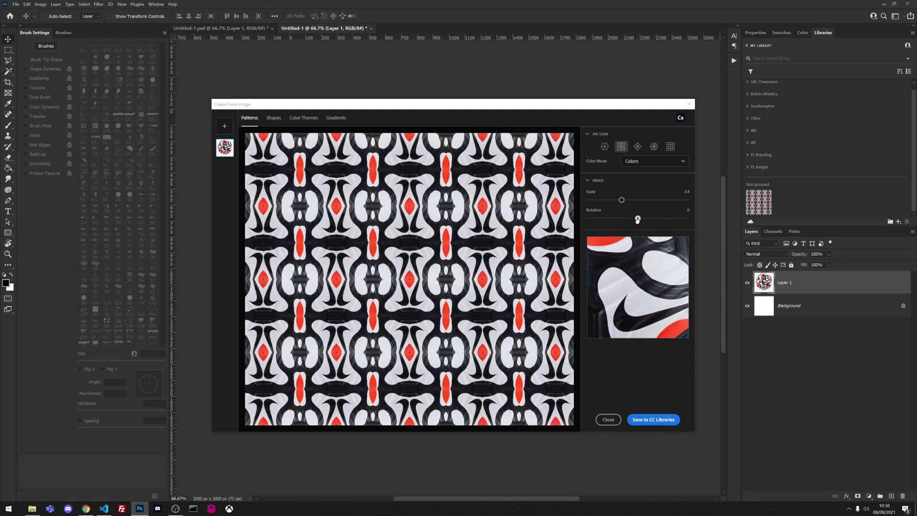
pyautogui.moveTo(639, 219); pyautogui.dragTo(630, 218)
pyautogui.moveTo(619, 279); pyautogui.dragTo(615, 268)
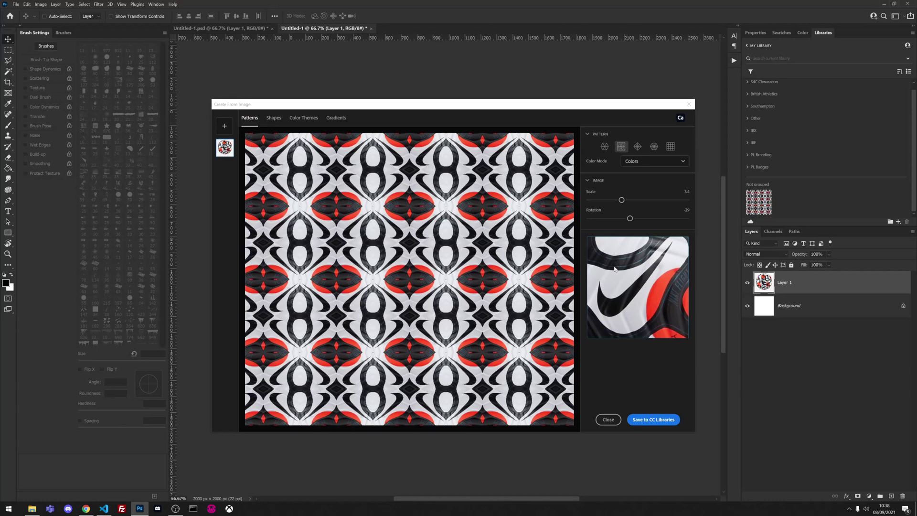
pyautogui.click(670, 420)
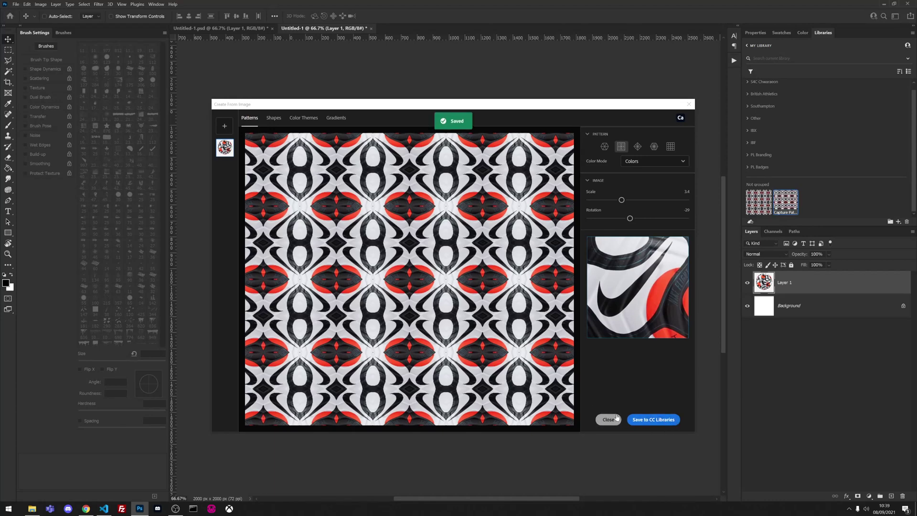
# Step: Add a Pattern Fill layer of the saved pattern at 16% scale and -48.76° angle
pyautogui.click(608, 419)
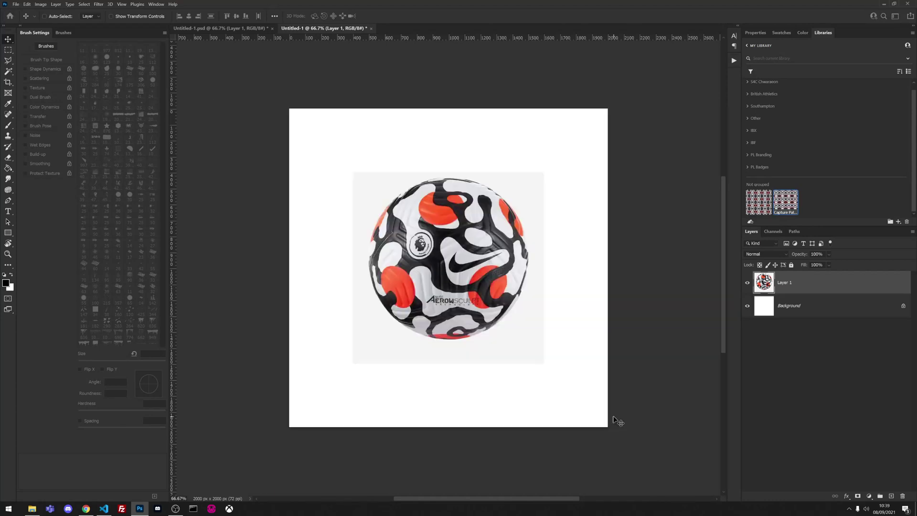
pyautogui.click(781, 206)
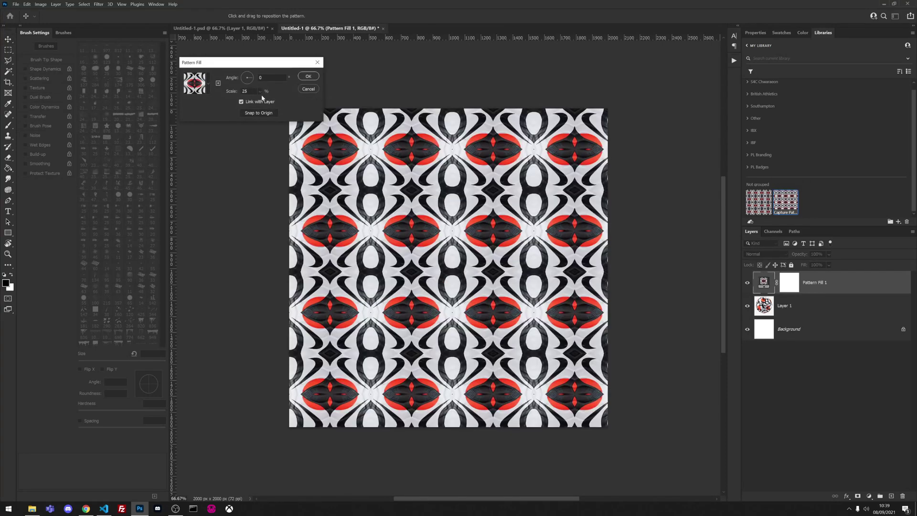
pyautogui.scroll(-2, 245, 92)
pyautogui.scroll(-2, 245, 91)
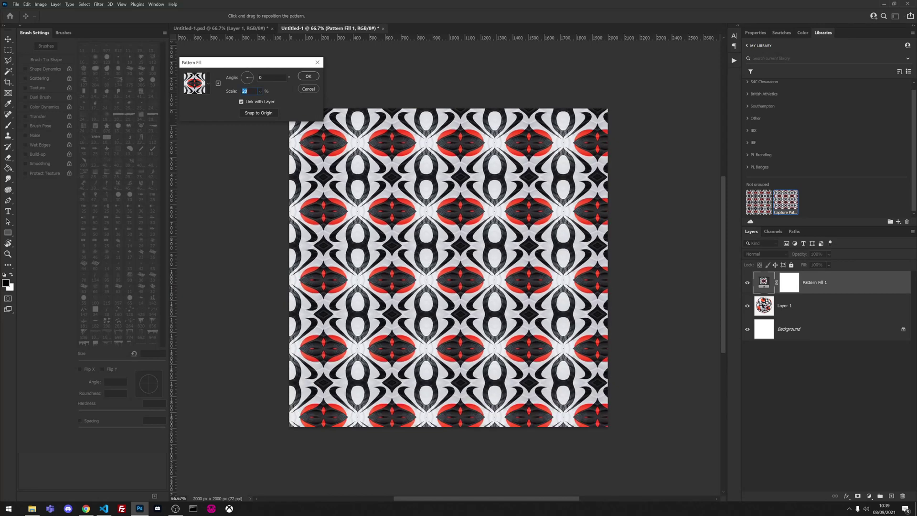
pyautogui.scroll(-2, 245, 91)
pyautogui.scroll(-2, 246, 91)
pyautogui.scroll(-1, 245, 91)
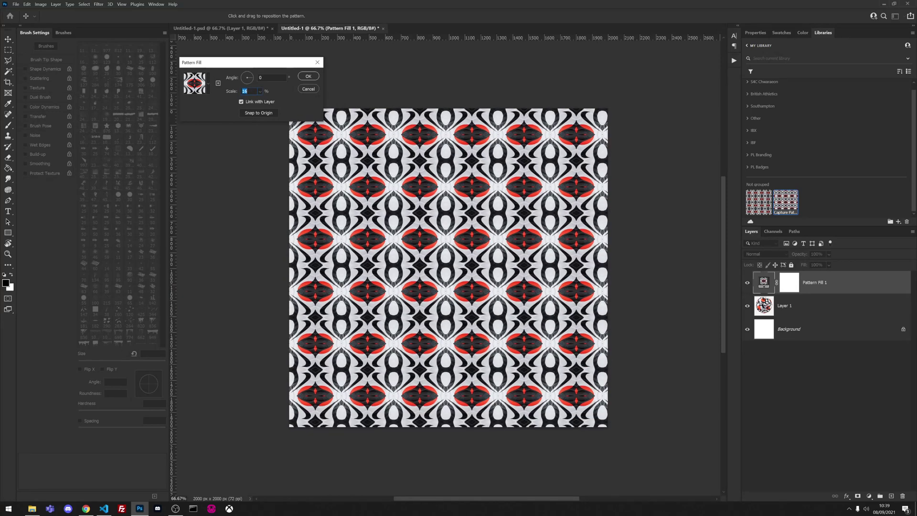
pyautogui.click(251, 84)
# Step: Confirm the Pattern Fill settings and drag the diagonal pattern twice to offset its tiling
pyautogui.click(305, 76)
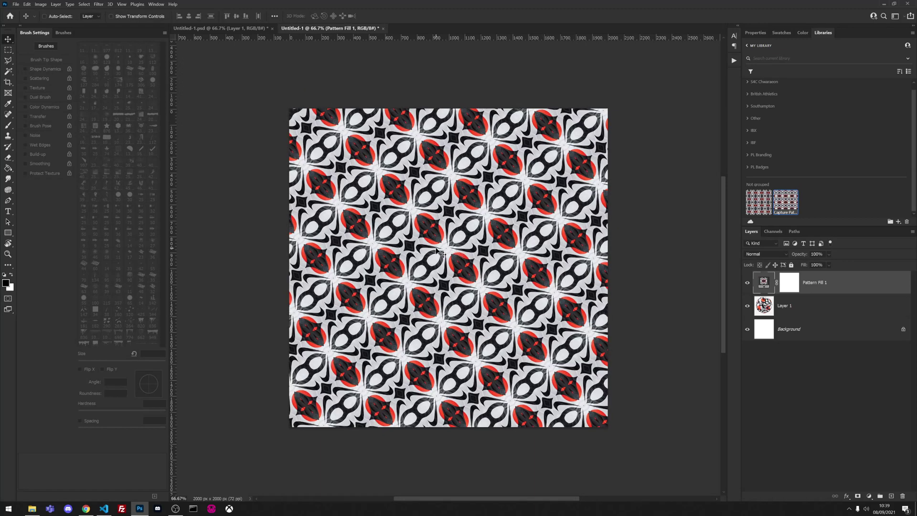
pyautogui.moveTo(437, 250)
pyautogui.mouseDown()
pyautogui.moveTo(444, 270)
pyautogui.moveTo(417, 263)
pyautogui.mouseUp()
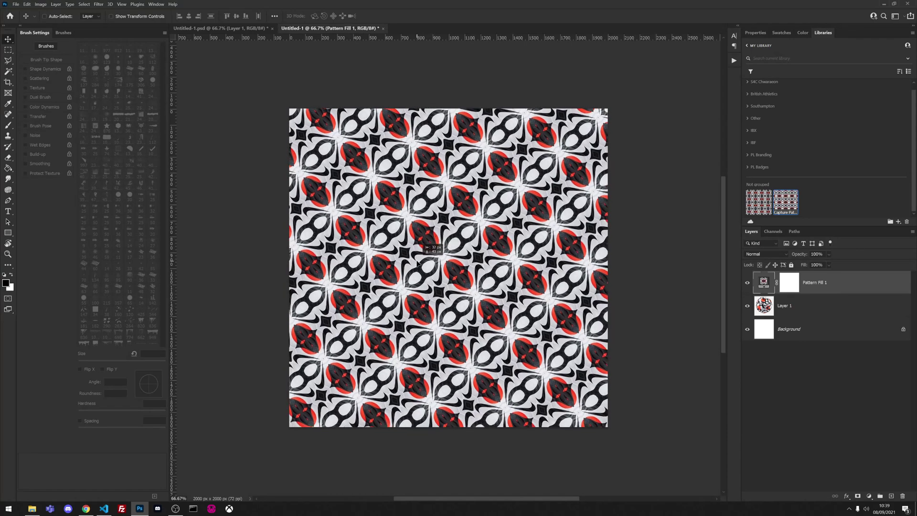
pyautogui.moveTo(418, 264); pyautogui.dragTo(408, 284)
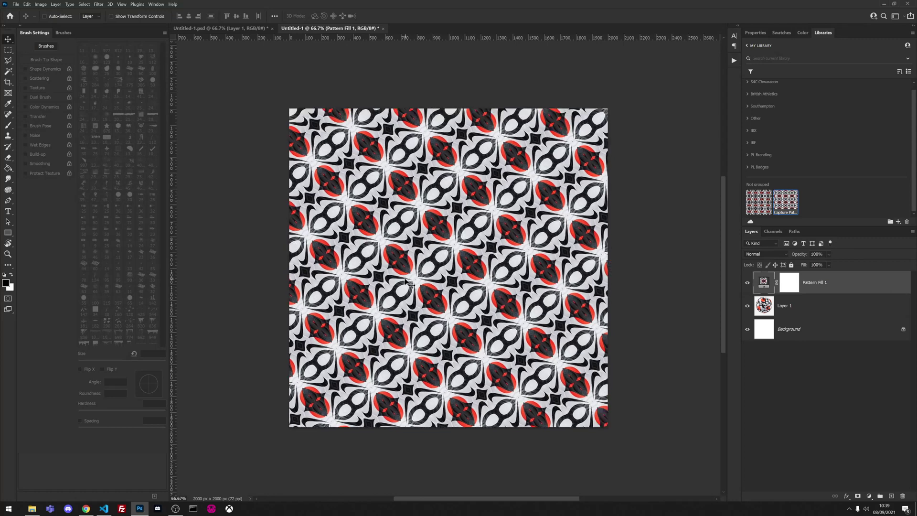